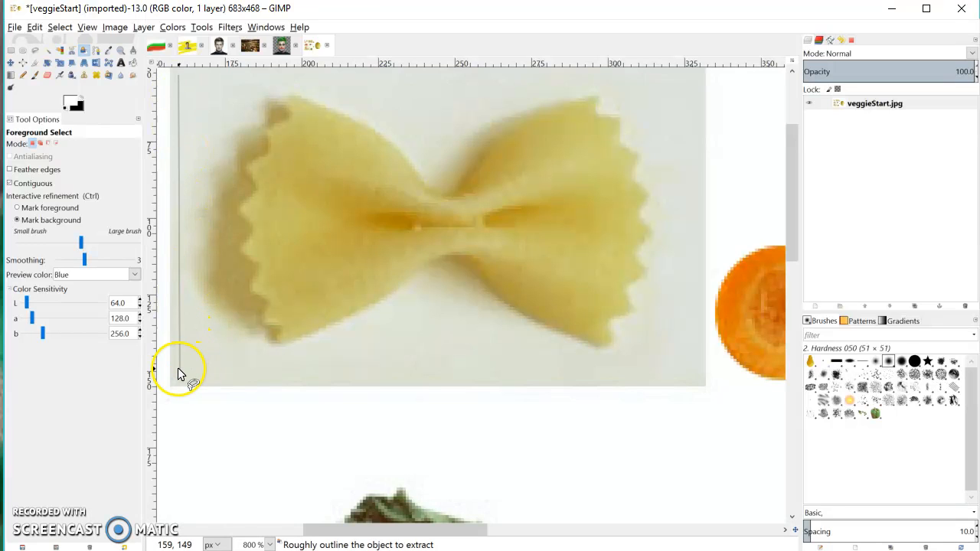
Step: Close a rough Foreground Select outline around the bow-tie pasta, just inside its grey background
{"action": "left_click", "coordinate": [693, 365]}
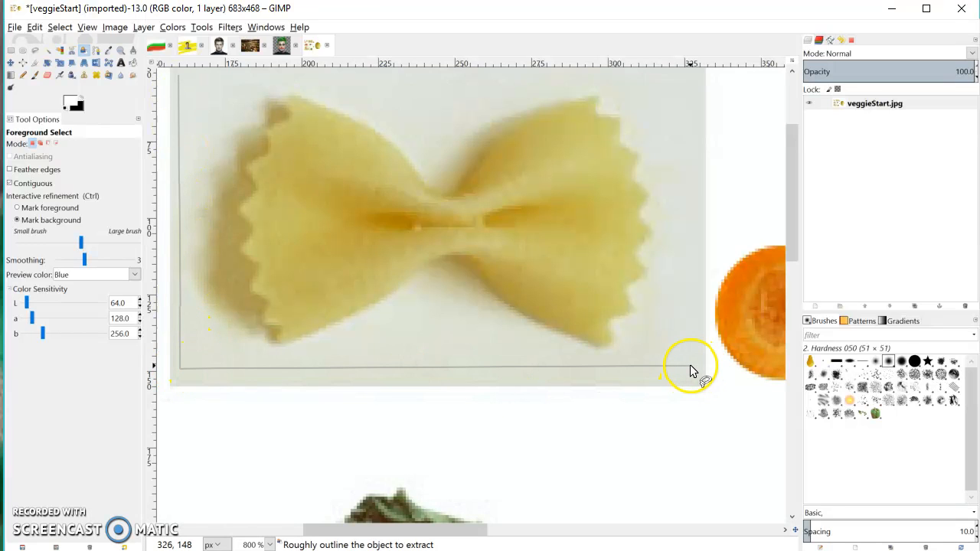
{"action": "left_click", "coordinate": [677, 76]}
{"action": "left_click", "coordinate": [181, 80]}
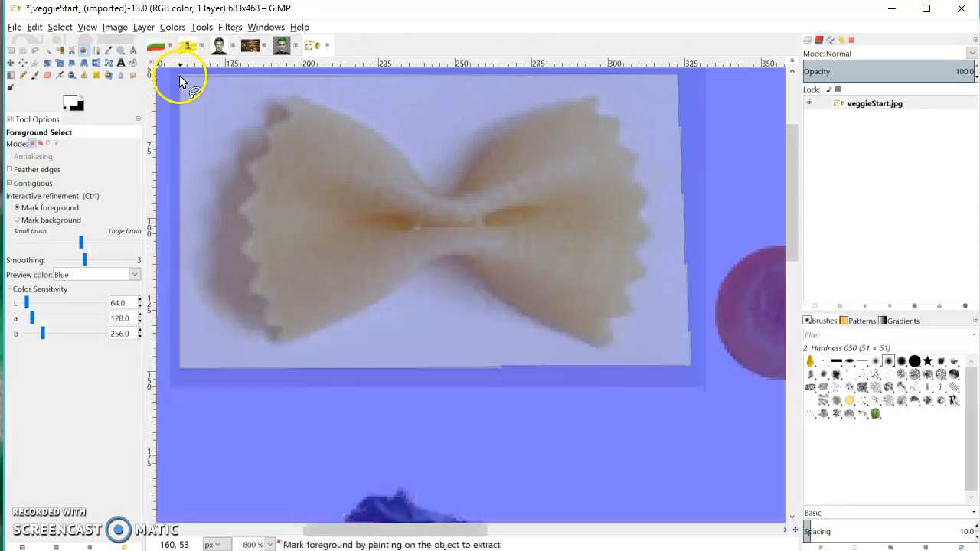
Step: Try green as the Foreground Select preview color and return it to blue
{"action": "left_click", "coordinate": [136, 275]}
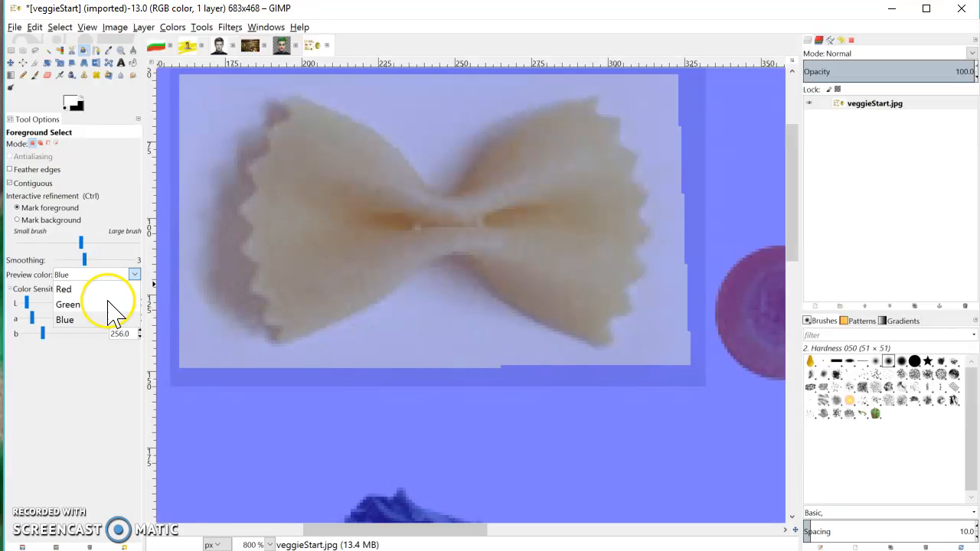
{"action": "left_click", "coordinate": [96, 305]}
{"action": "left_click", "coordinate": [137, 276]}
{"action": "left_click", "coordinate": [103, 321]}
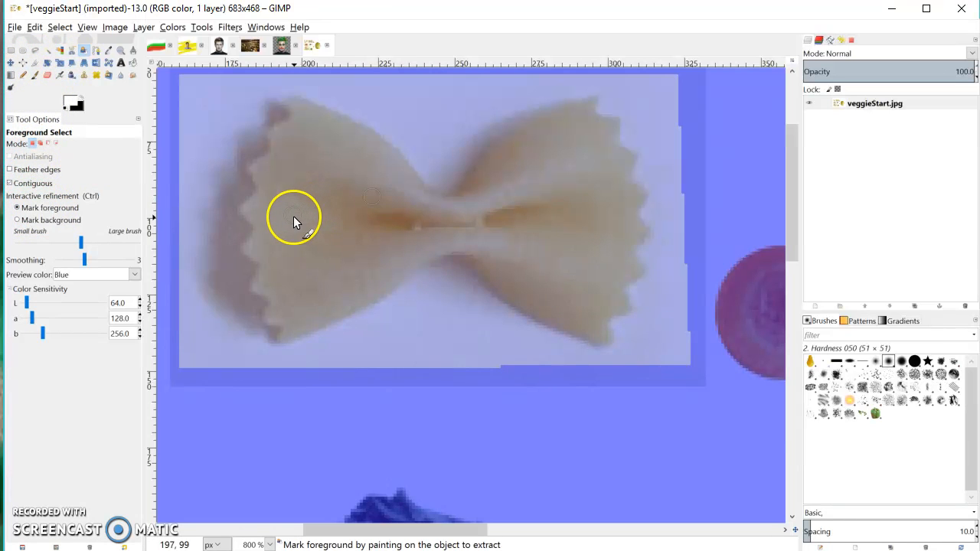
Step: Mark the bow-tie pasta as foreground and the shadow on its left as background, and accept the selection
{"action": "left_click_drag", "start_coordinate": [289, 219], "coordinate": [619, 234]}
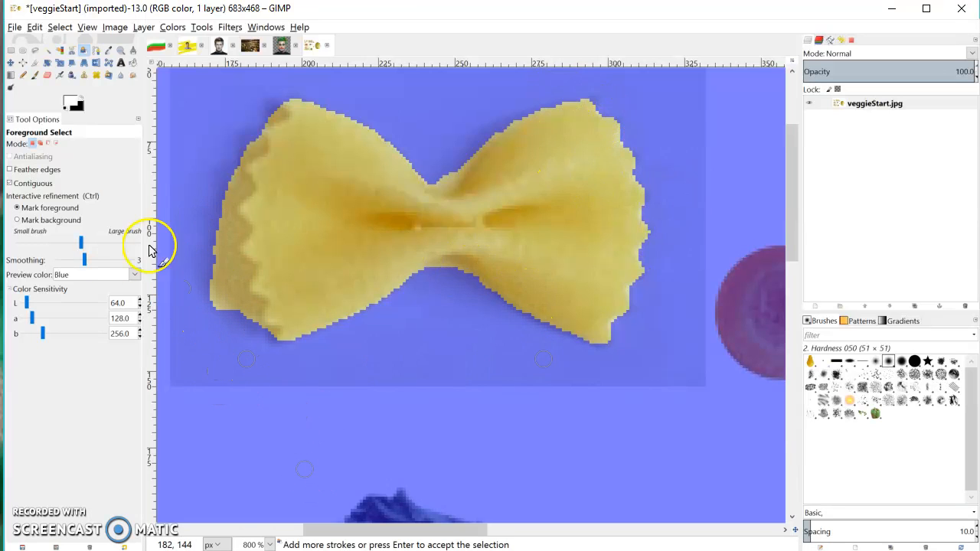
{"action": "left_click", "coordinate": [46, 220]}
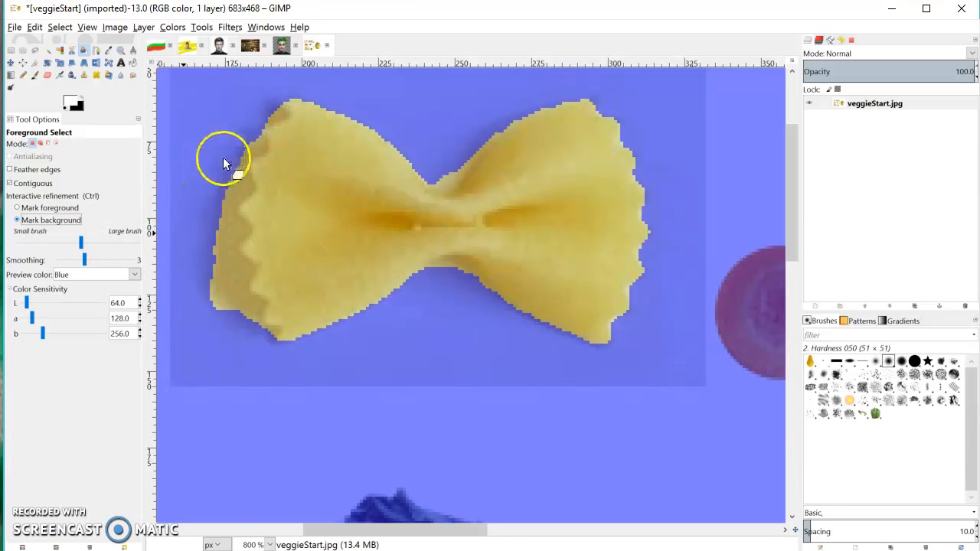
{"action": "mouse_move", "coordinate": [224, 153]}
{"action": "left_mouse_down"}
{"action": "mouse_move", "coordinate": [219, 289]}
{"action": "mouse_move", "coordinate": [234, 322]}
{"action": "left_mouse_up"}
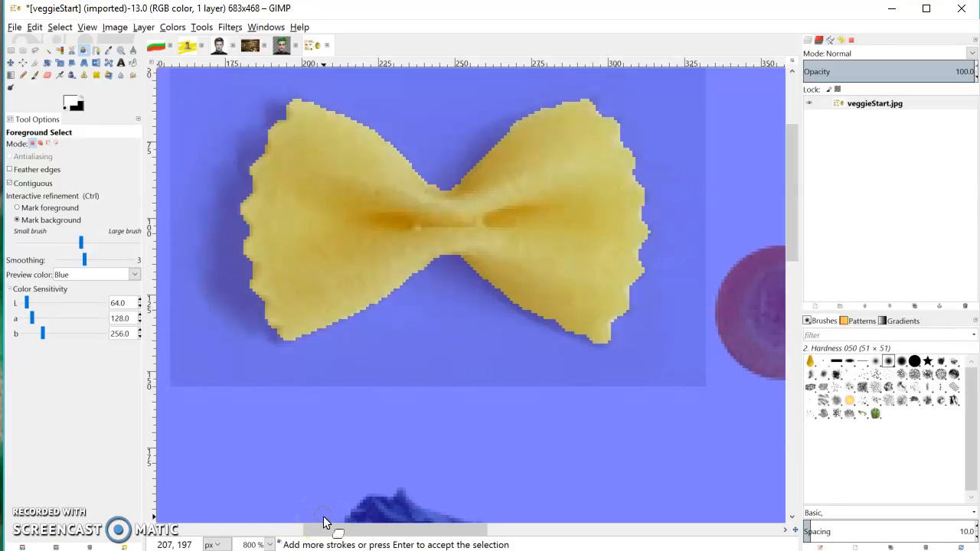
{"action": "left_click", "coordinate": [600, 277]}
{"action": "key", "text": "Return"}
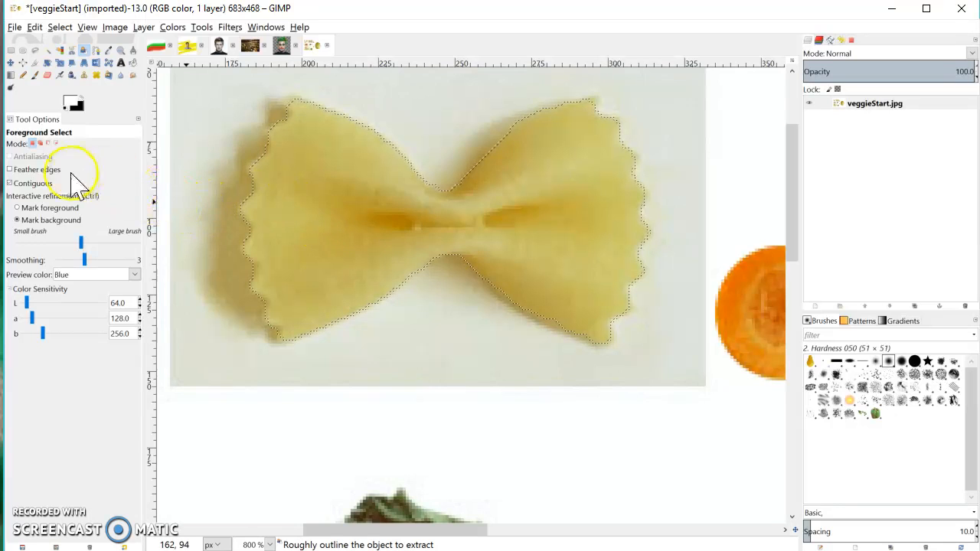
Step: Enable feathered edges with a radius of 9.0 for Foreground Select, and look at the Ellipse Select options
{"action": "left_click", "coordinate": [10, 169]}
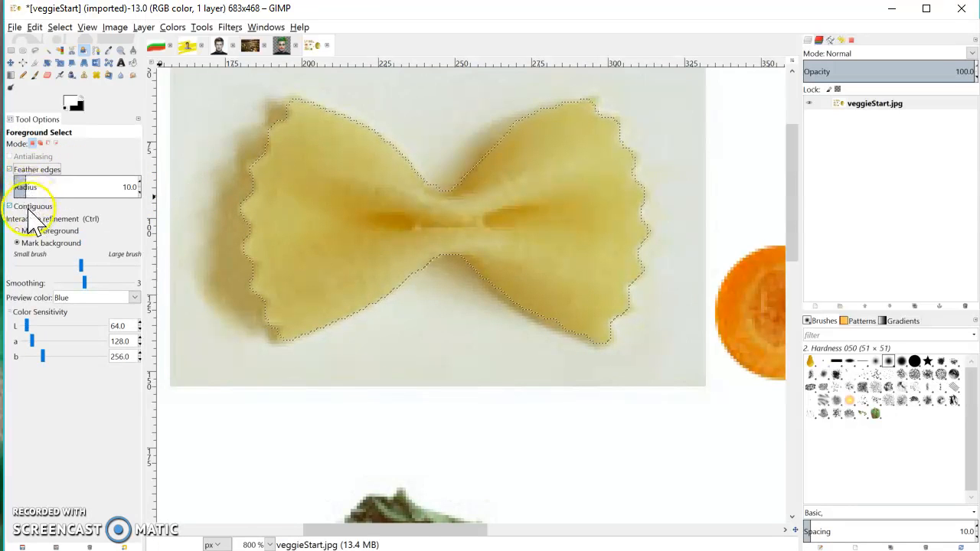
{"action": "left_click_drag", "start_coordinate": [23, 189], "coordinate": [20, 191]}
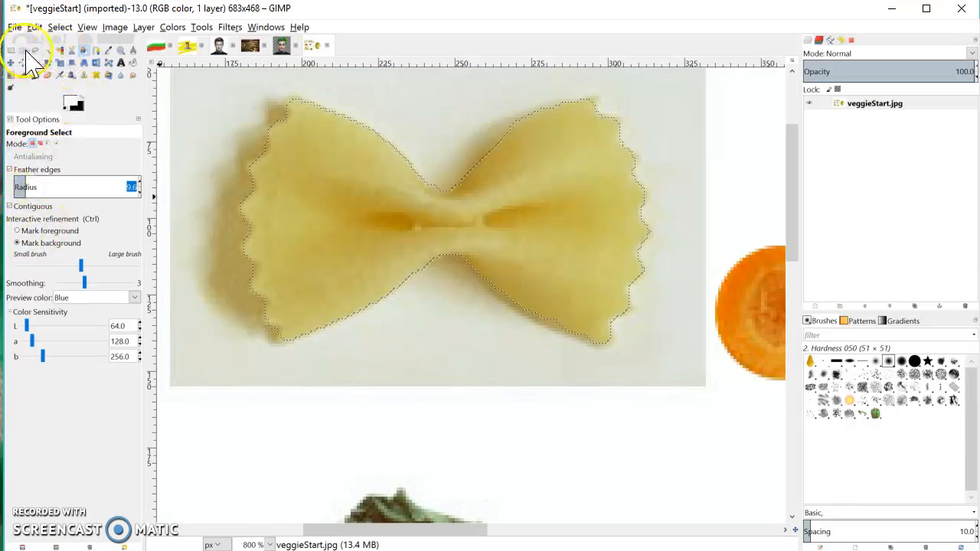
{"action": "left_click", "coordinate": [24, 51]}
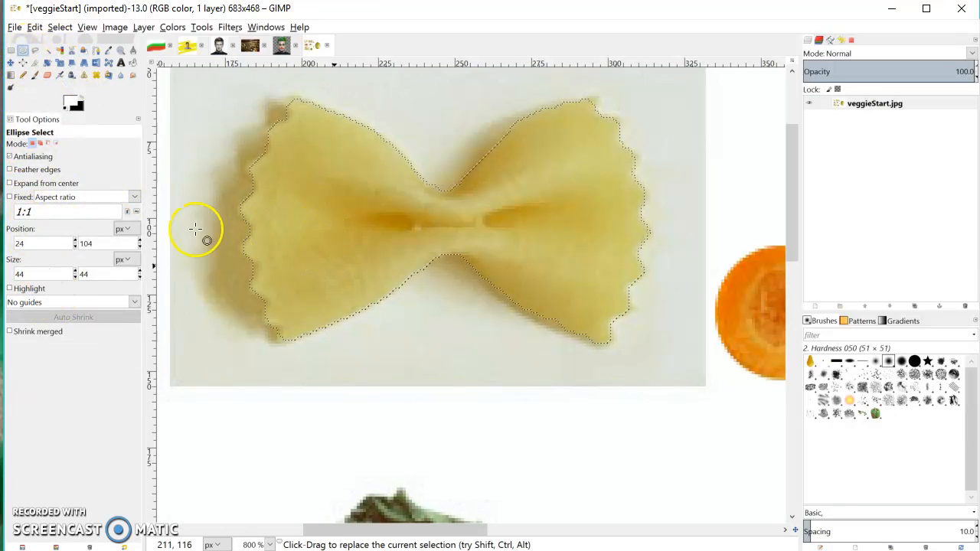
{"action": "left_click", "coordinate": [15, 157]}
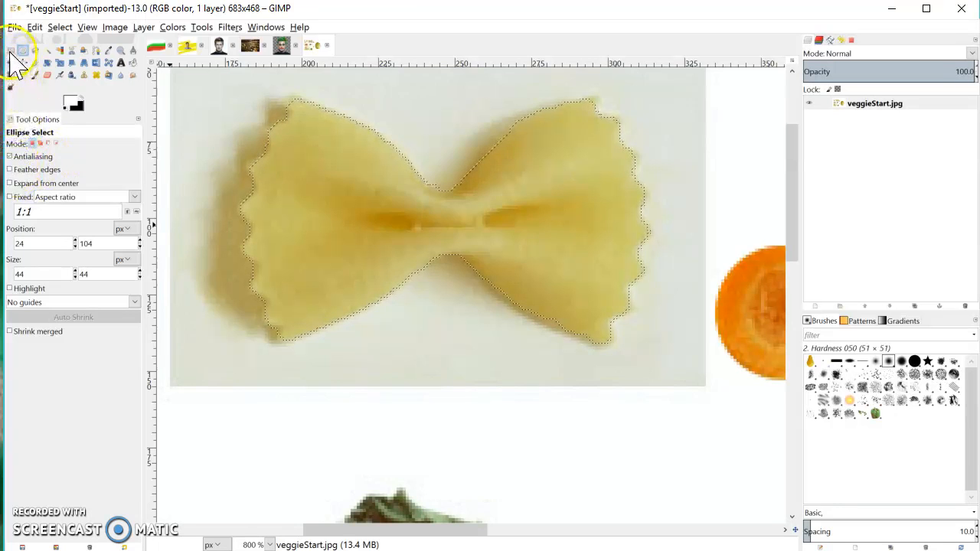
Step: Select a rectangle of about 47 by 33 px with edges feathered at radius 10.0 over the pasta's left half and paint it black
{"action": "left_click", "coordinate": [11, 51]}
{"action": "left_click", "coordinate": [9, 169]}
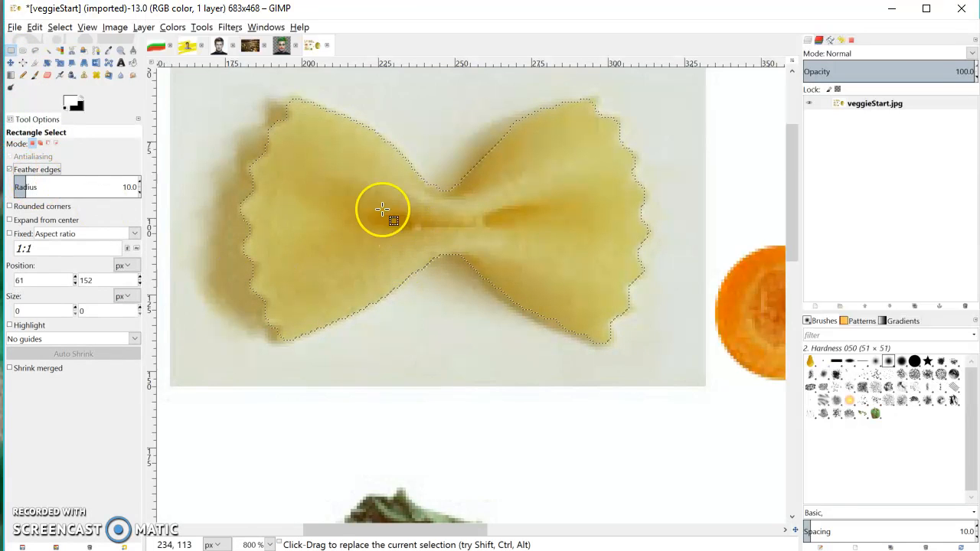
{"action": "left_click_drag", "start_coordinate": [198, 179], "coordinate": [340, 278]}
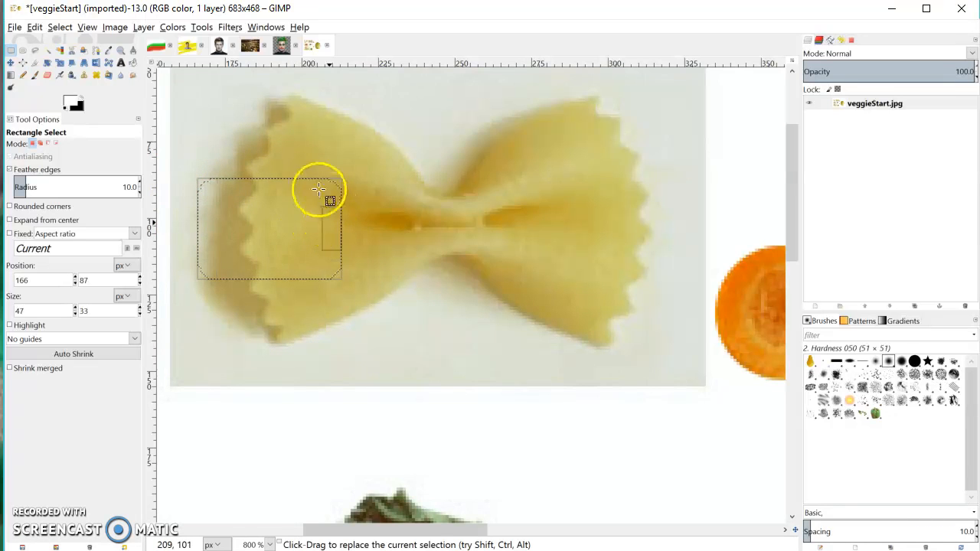
{"action": "left_click", "coordinate": [35, 74]}
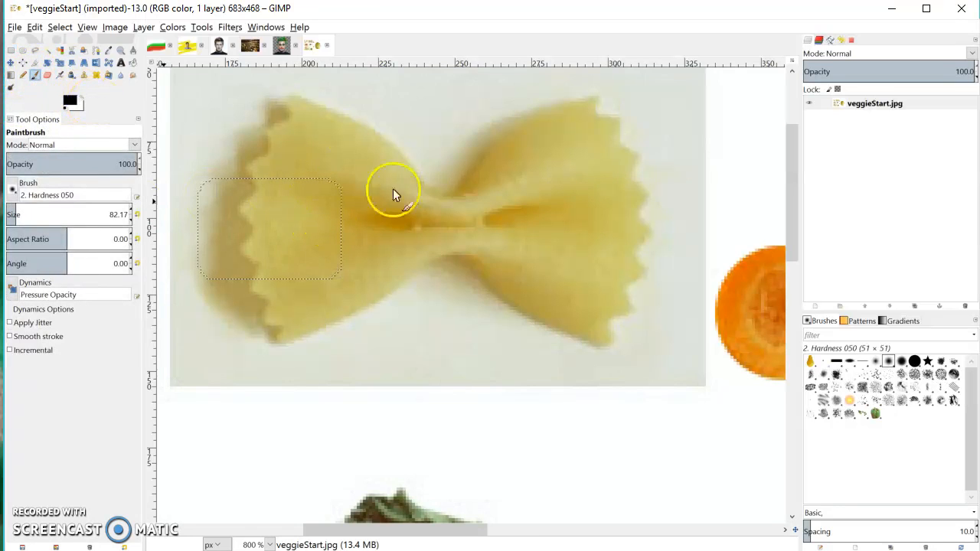
{"action": "mouse_move", "coordinate": [242, 196]}
{"action": "left_mouse_down"}
{"action": "mouse_move", "coordinate": [374, 238]}
{"action": "mouse_move", "coordinate": [351, 271]}
{"action": "mouse_move", "coordinate": [246, 303]}
{"action": "mouse_move", "coordinate": [148, 259]}
{"action": "mouse_move", "coordinate": [173, 190]}
{"action": "mouse_move", "coordinate": [366, 200]}
{"action": "mouse_move", "coordinate": [375, 306]}
{"action": "mouse_move", "coordinate": [184, 294]}
{"action": "mouse_move", "coordinate": [216, 180]}
{"action": "mouse_move", "coordinate": [420, 305]}
{"action": "left_mouse_up"}
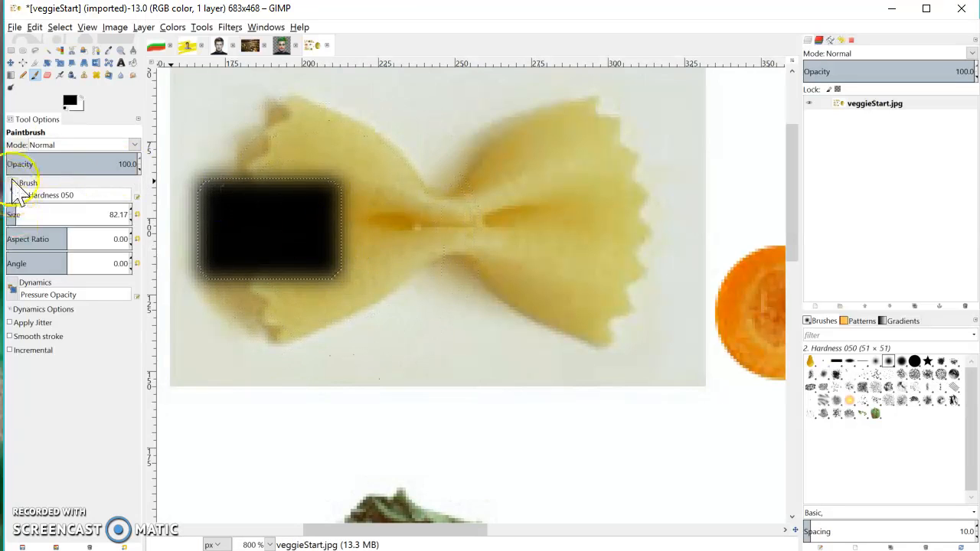
Step: Select a rectangle of about 34 by 26 px with feather radius 3.7 on the pasta's right half and paint it black
{"action": "left_click", "coordinate": [11, 51]}
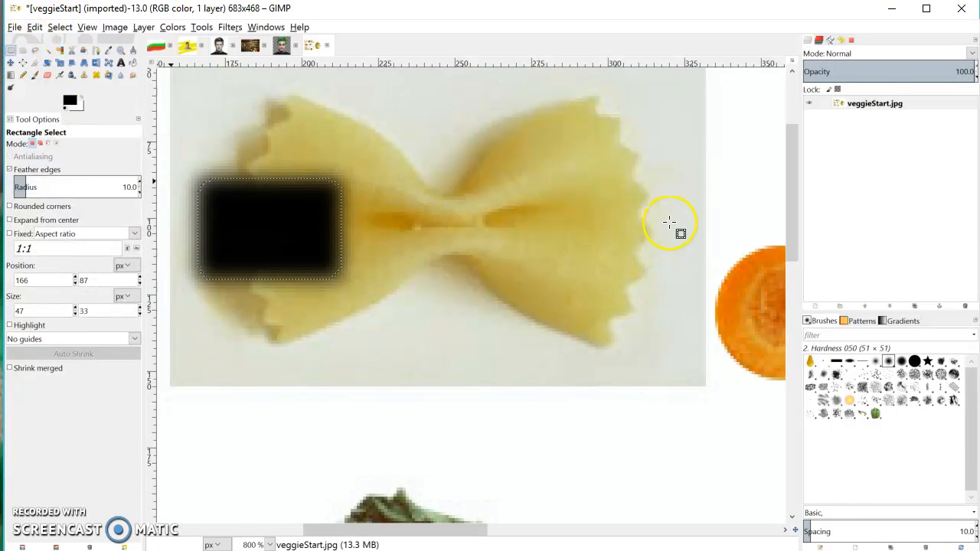
{"action": "left_click", "coordinate": [506, 179]}
{"action": "left_click_drag", "start_coordinate": [506, 179], "coordinate": [586, 231]}
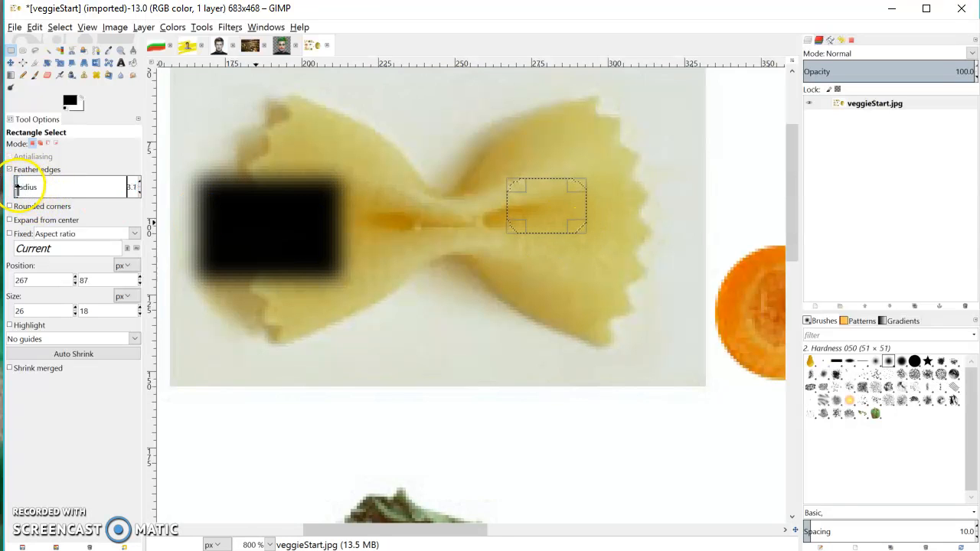
{"action": "left_click_drag", "start_coordinate": [19, 189], "coordinate": [19, 189]}
{"action": "left_click_drag", "start_coordinate": [494, 165], "coordinate": [599, 245]}
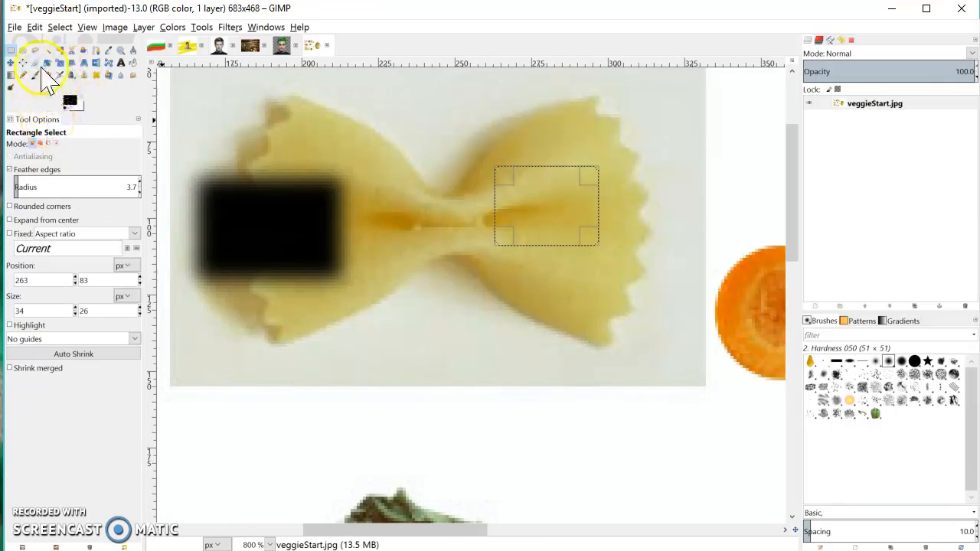
{"action": "left_click", "coordinate": [35, 74]}
{"action": "mouse_move", "coordinate": [579, 209]}
{"action": "left_mouse_down"}
{"action": "mouse_move", "coordinate": [571, 210]}
{"action": "mouse_move", "coordinate": [586, 239]}
{"action": "mouse_move", "coordinate": [469, 213]}
{"action": "left_mouse_up"}
{"action": "mouse_move", "coordinate": [504, 169]}
{"action": "left_mouse_down"}
{"action": "mouse_move", "coordinate": [510, 183]}
{"action": "mouse_move", "coordinate": [562, 207]}
{"action": "left_mouse_up"}
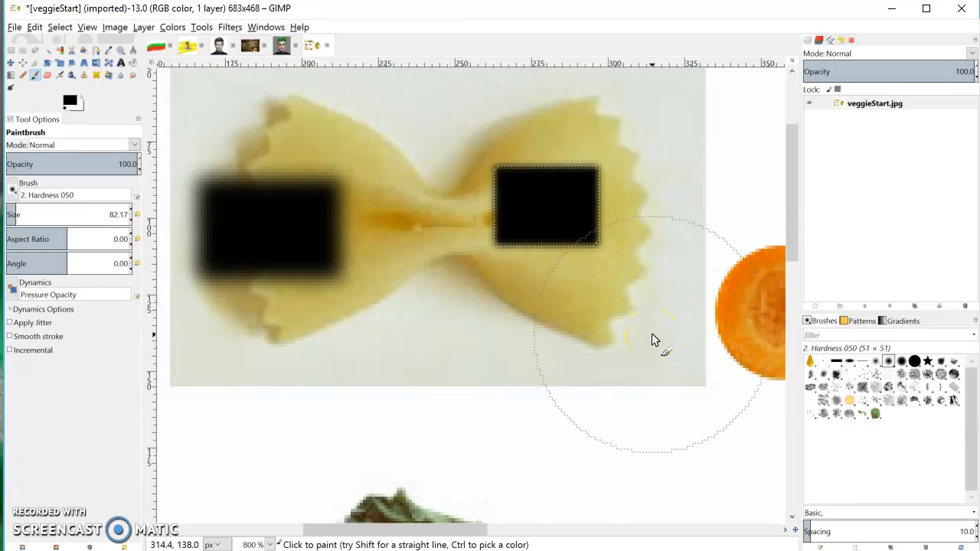
Step: Clear the selection, and undo both black rectangles back to the bow-tie pasta selection
{"action": "scroll", "coordinate": [652, 337], "scroll_direction": "down", "scroll_amount": 3}
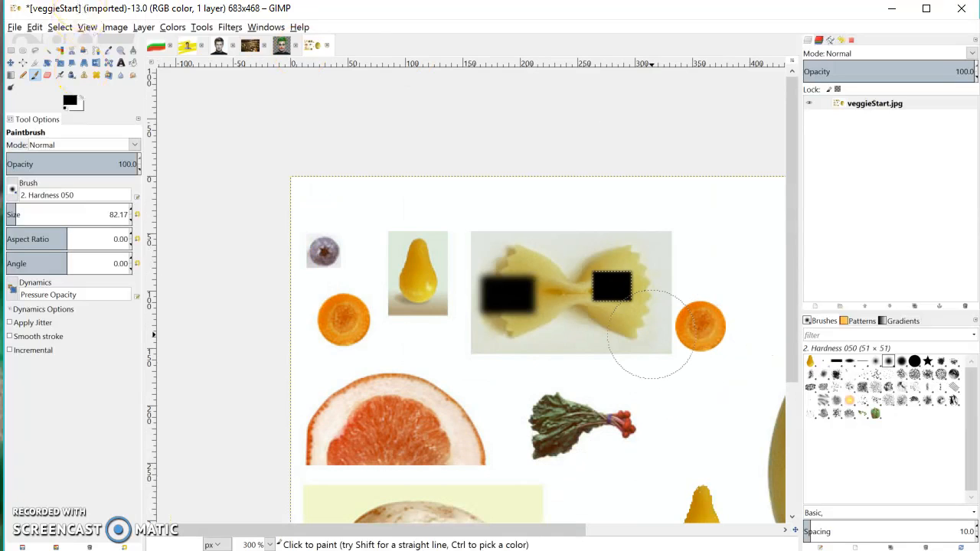
{"action": "left_click", "coordinate": [10, 50]}
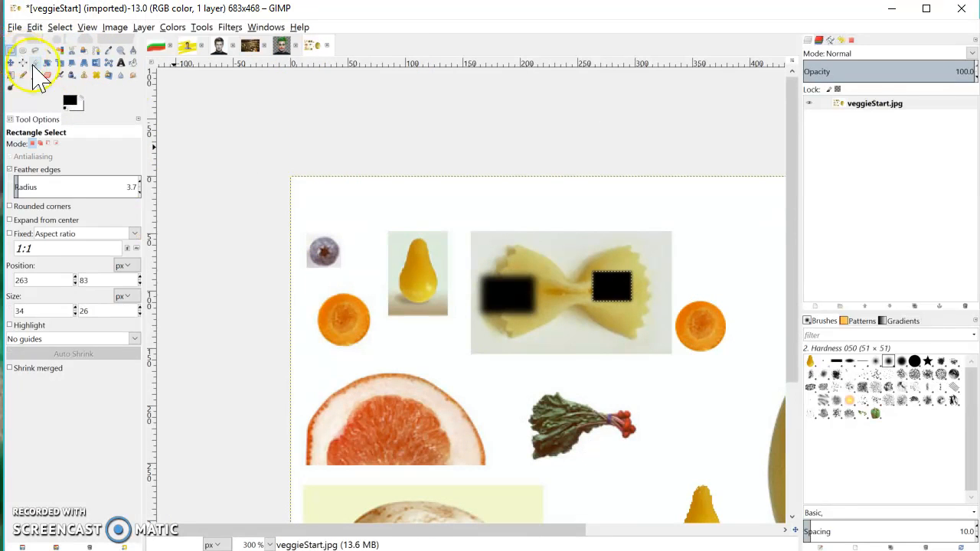
{"action": "left_click", "coordinate": [475, 150]}
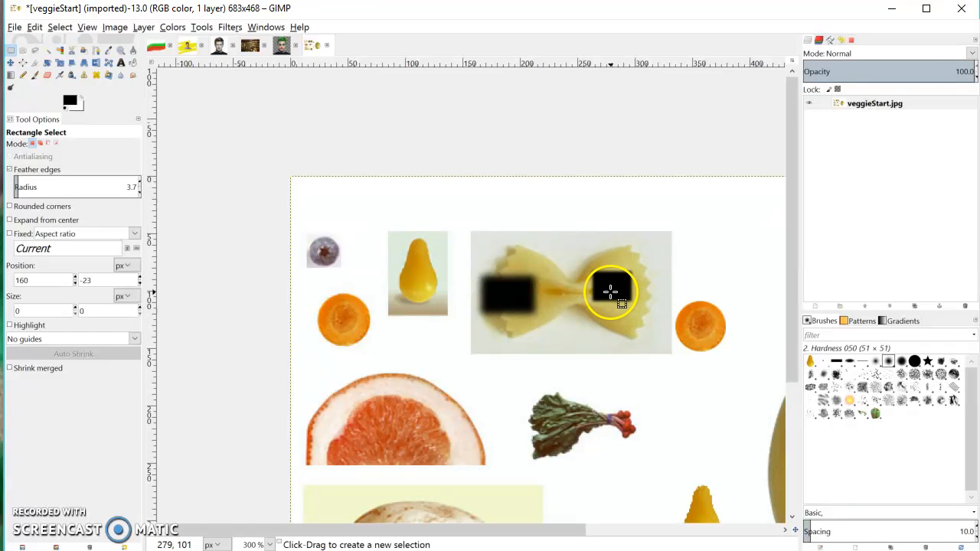
{"action": "key", "text": "ctrl+z"}
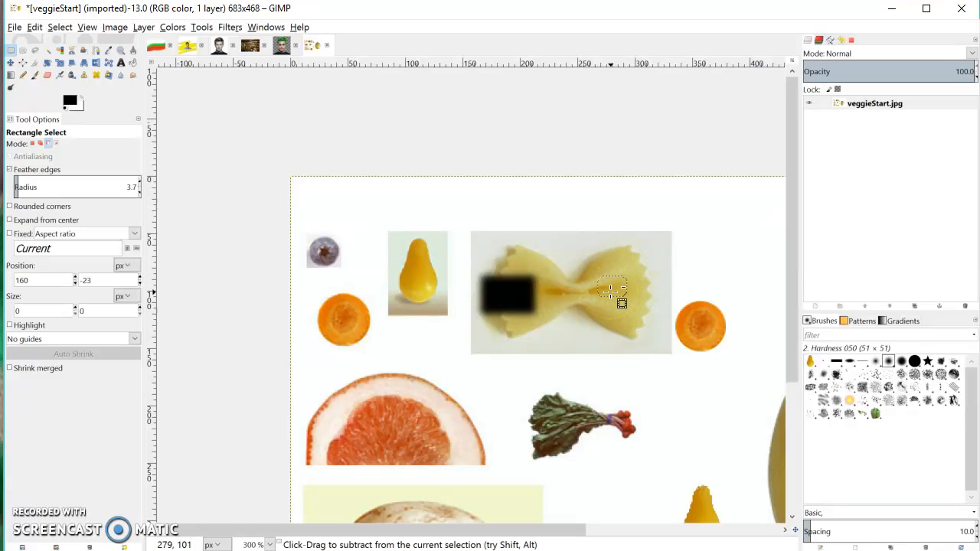
{"action": "key", "text": "ctrl+z"}
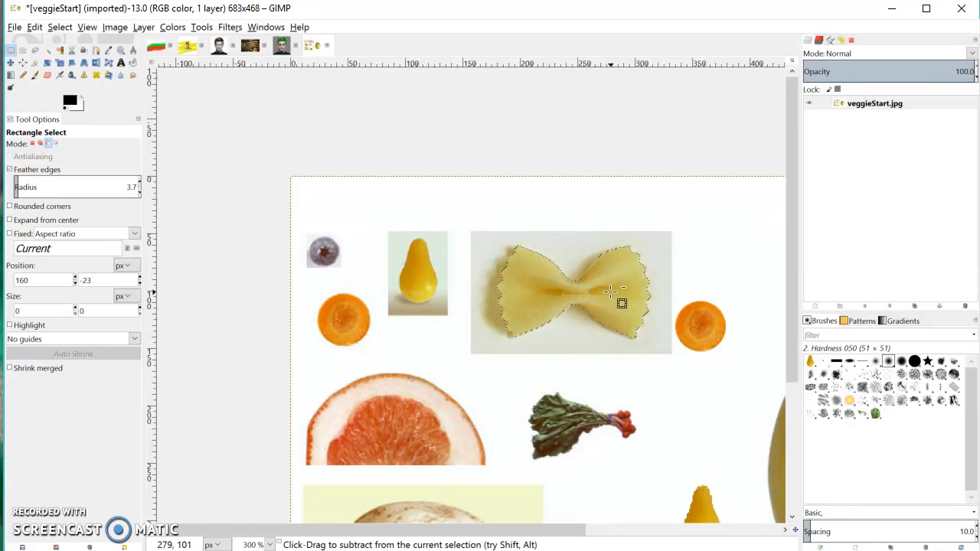
Step: Set the Foreground Select feather radius to 2.5
{"action": "left_click", "coordinate": [84, 50]}
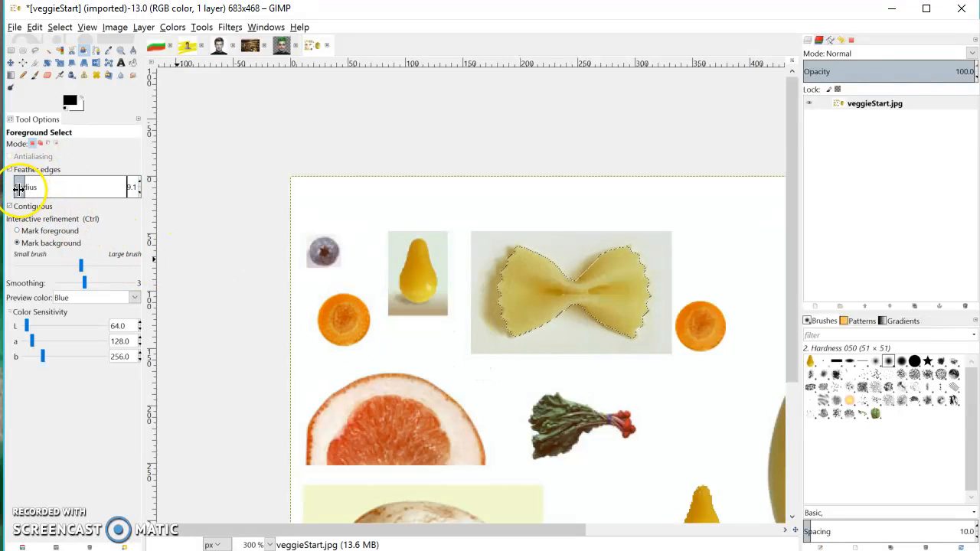
{"action": "left_click", "coordinate": [16, 187]}
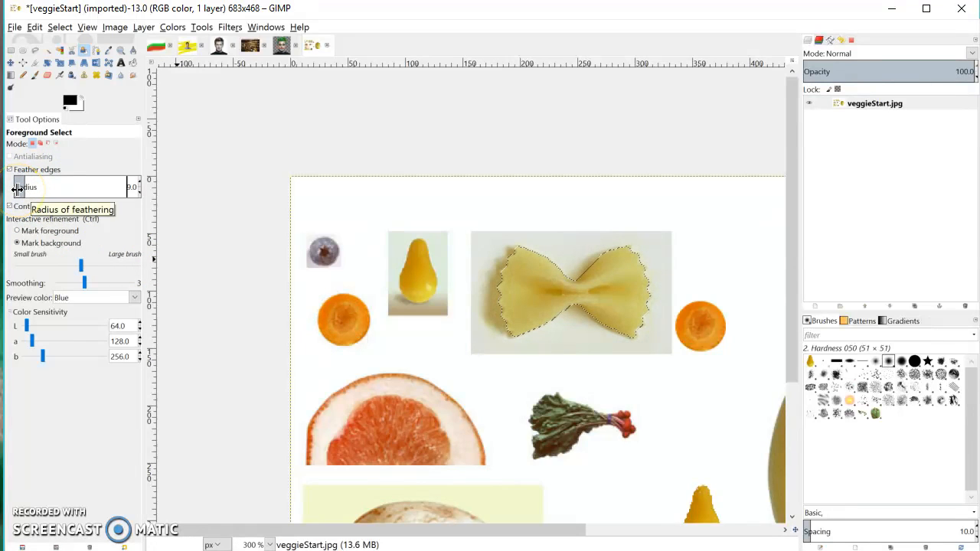
{"action": "mouse_move", "coordinate": [17, 188]}
{"action": "left_mouse_down"}
{"action": "mouse_move", "coordinate": [4, 197]}
{"action": "mouse_move", "coordinate": [16, 190]}
{"action": "mouse_move", "coordinate": [94, 224]}
{"action": "mouse_move", "coordinate": [16, 190]}
{"action": "left_mouse_up"}
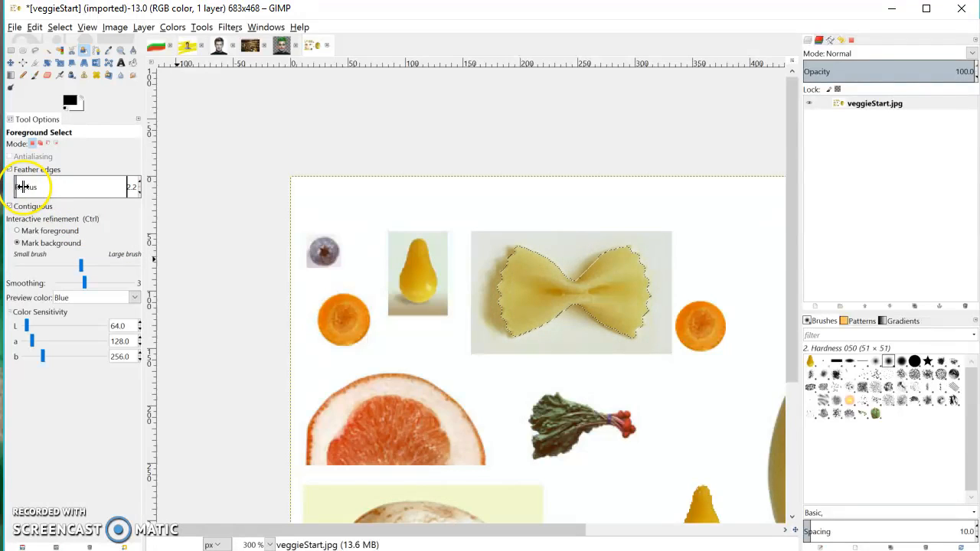
{"action": "left_click_drag", "start_coordinate": [25, 187], "coordinate": [27, 186]}
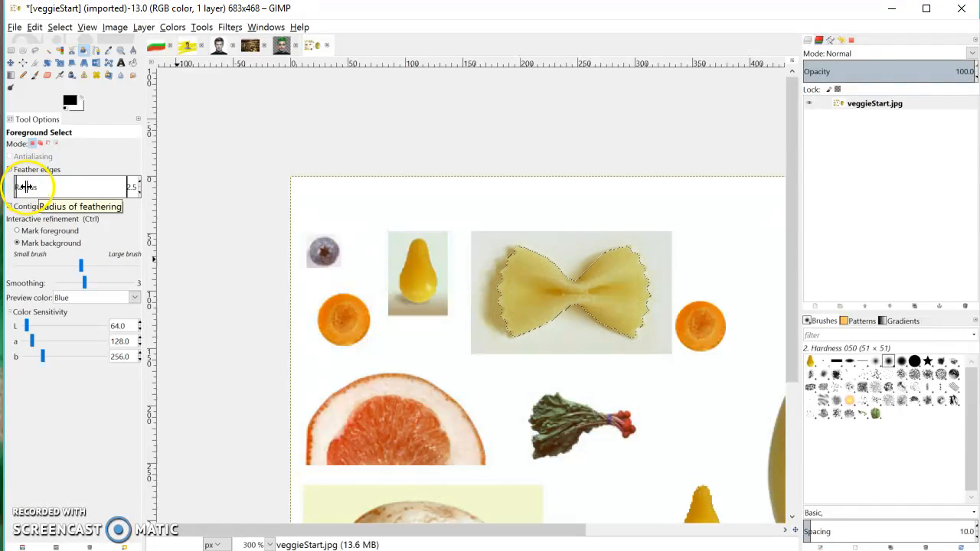
Step: Outline the bow-tie pasta roughly again with the feathered Foreground Select tool
{"action": "mouse_move", "coordinate": [475, 239]}
{"action": "left_mouse_down"}
{"action": "mouse_move", "coordinate": [473, 340]}
{"action": "mouse_move", "coordinate": [476, 349]}
{"action": "mouse_move", "coordinate": [508, 353]}
{"action": "left_mouse_up"}
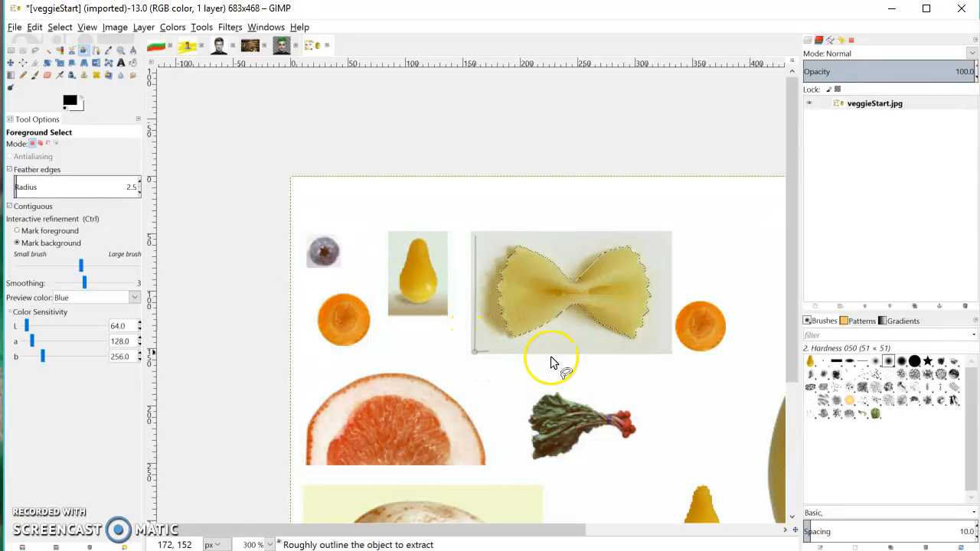
{"action": "mouse_move", "coordinate": [666, 351]}
{"action": "left_mouse_down"}
{"action": "mouse_move", "coordinate": [667, 239]}
{"action": "mouse_move", "coordinate": [655, 237]}
{"action": "left_mouse_up"}
{"action": "left_click_drag", "start_coordinate": [471, 230], "coordinate": [479, 239]}
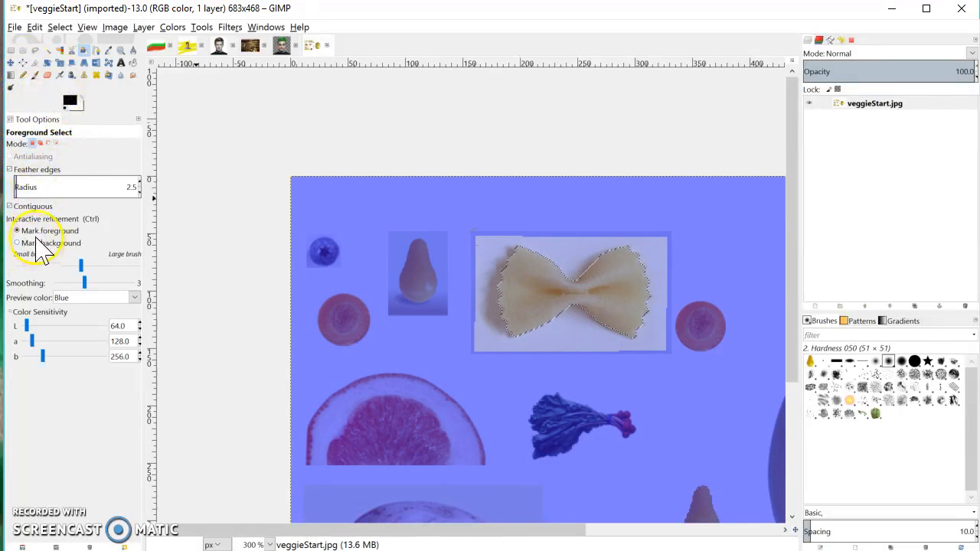
Step: Mark the pasta as foreground and its surrounding shadows as background, and switch to Rectangle Select
{"action": "left_click_drag", "start_coordinate": [520, 291], "coordinate": [629, 292]}
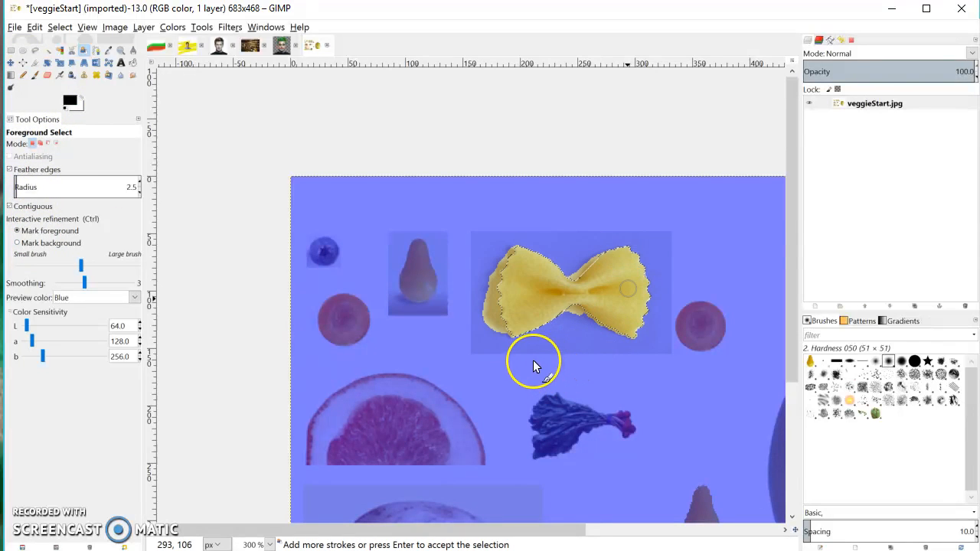
{"action": "left_click", "coordinate": [69, 244]}
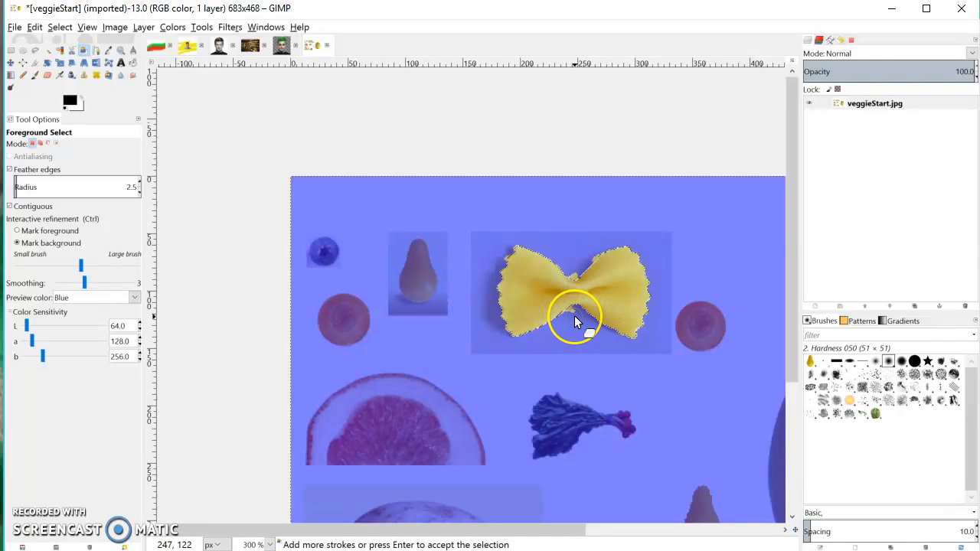
{"action": "left_click", "coordinate": [574, 269]}
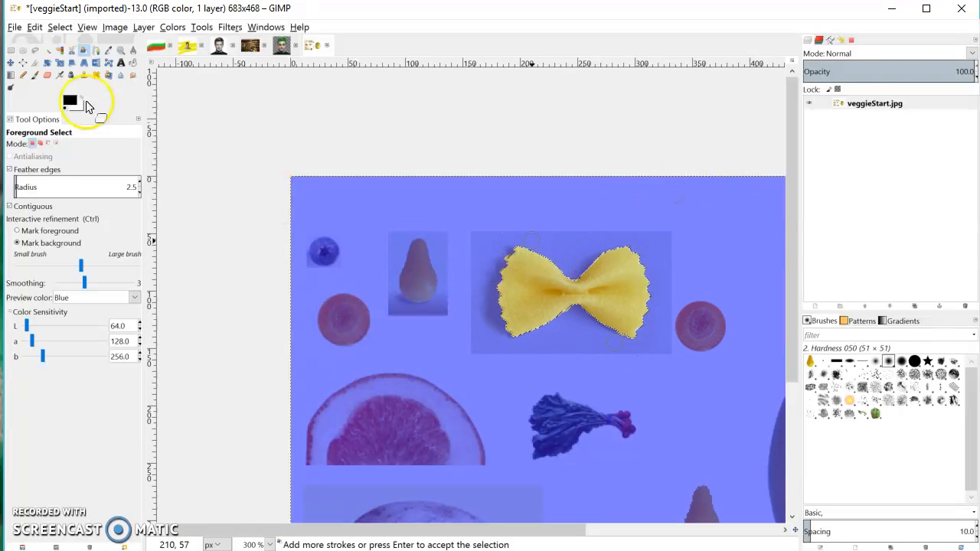
{"action": "left_click", "coordinate": [10, 49]}
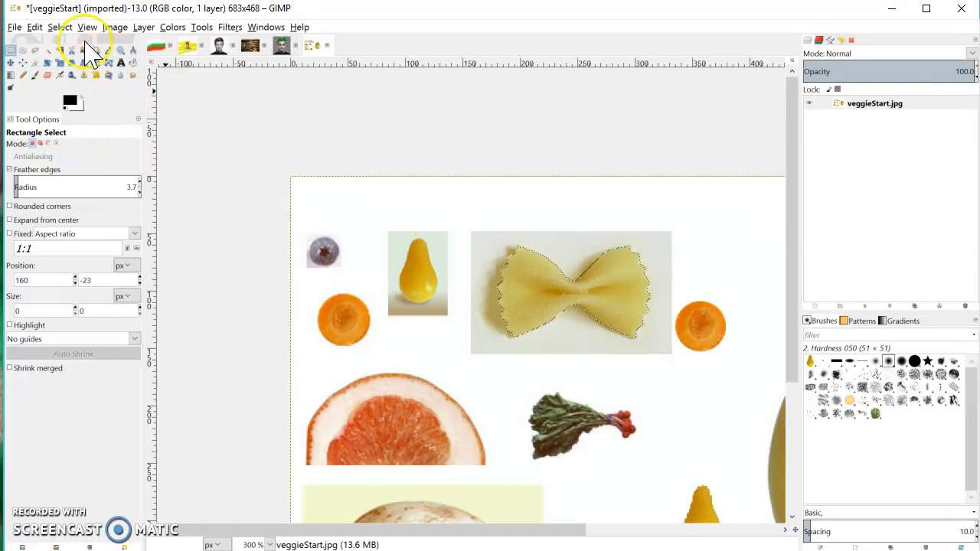
Step: Float the selected bow-tie pasta and anchor it lower in the image, overlapping the leafy red-stemmed vegetable
{"action": "left_click", "coordinate": [62, 29]}
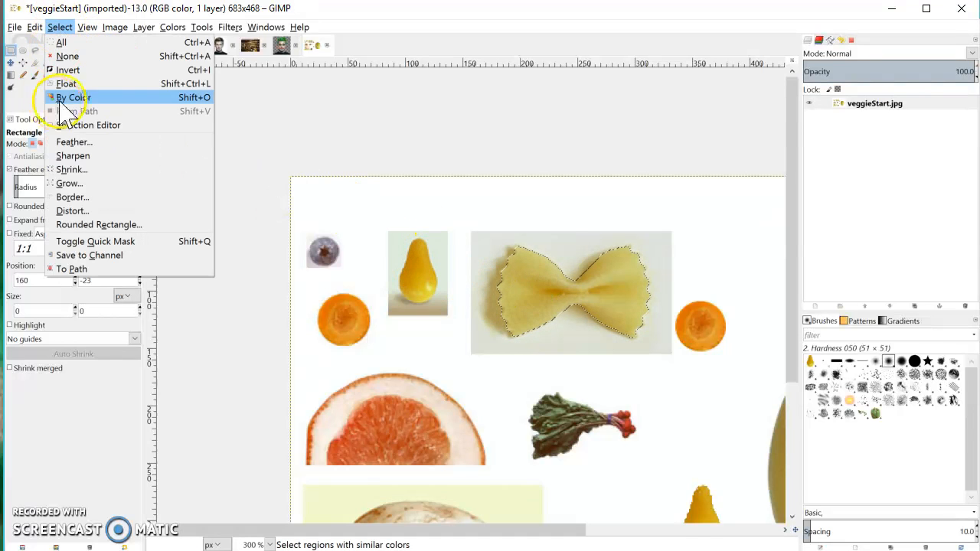
{"action": "left_click", "coordinate": [75, 83]}
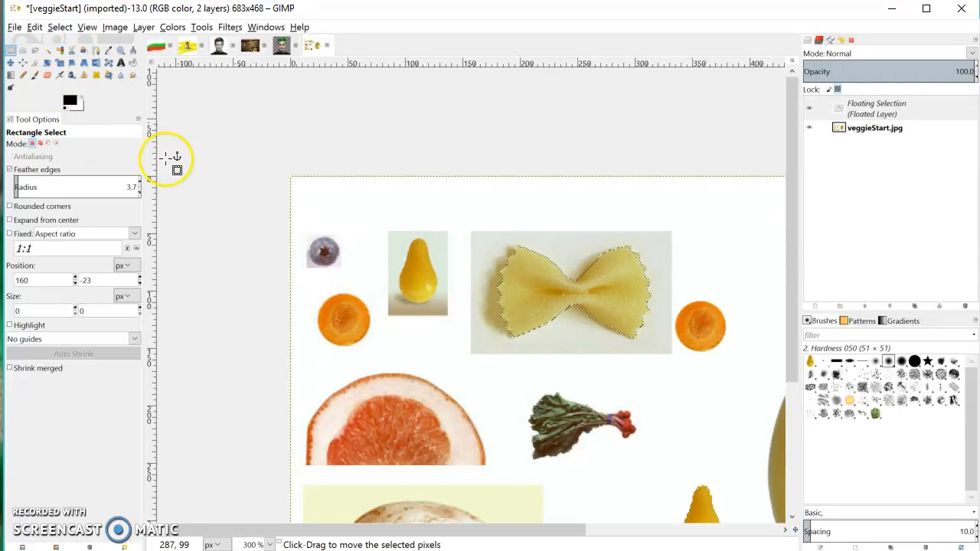
{"action": "left_click", "coordinate": [10, 62]}
{"action": "left_click_drag", "start_coordinate": [519, 285], "coordinate": [615, 421]}
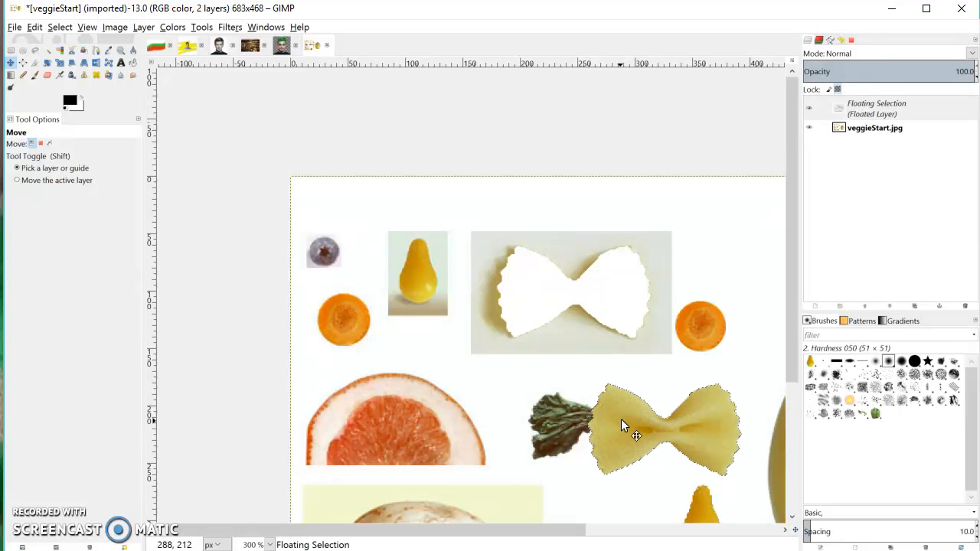
{"action": "left_click", "coordinate": [11, 49]}
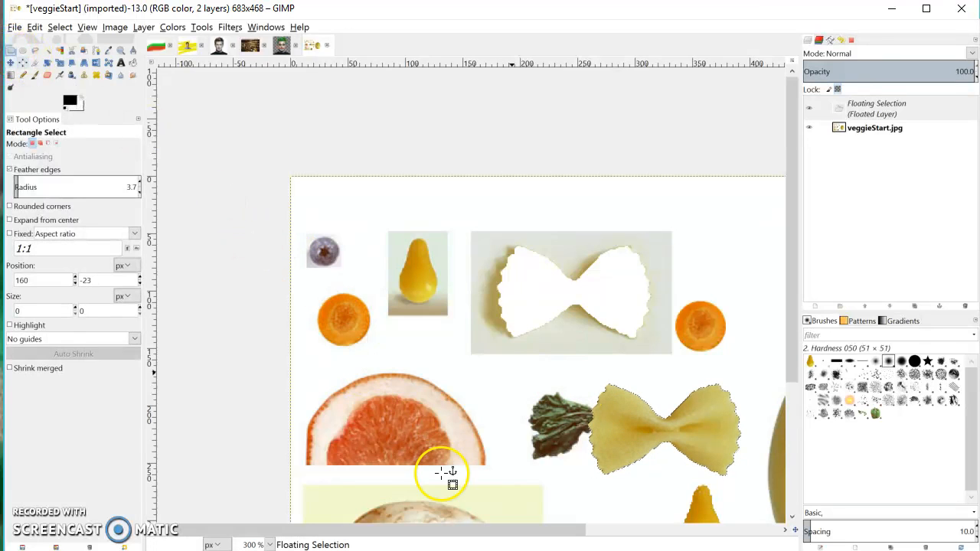
{"action": "left_click", "coordinate": [476, 364]}
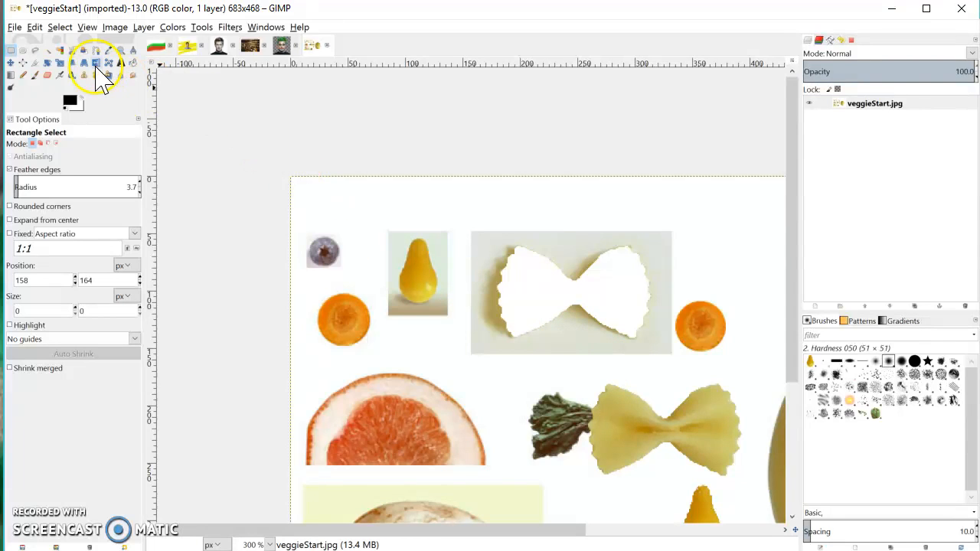
Step: Select a rectangle of about 107 × 95 px around the yellow pear and add an overlapping ellipse of about 80 × 52 px on its right edge
{"action": "left_click", "coordinate": [364, 205]}
{"action": "left_click_drag", "start_coordinate": [365, 206], "coordinate": [488, 315]}
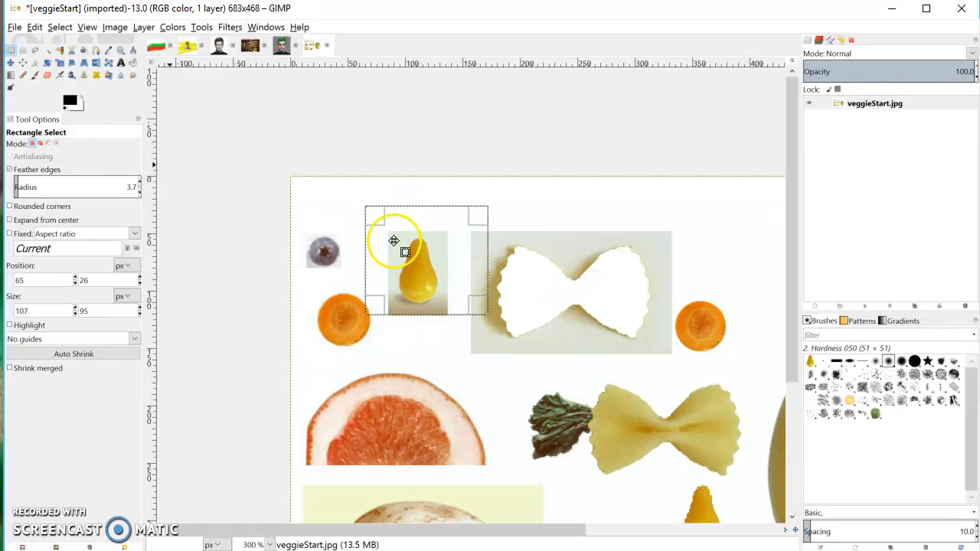
{"action": "left_click", "coordinate": [23, 50]}
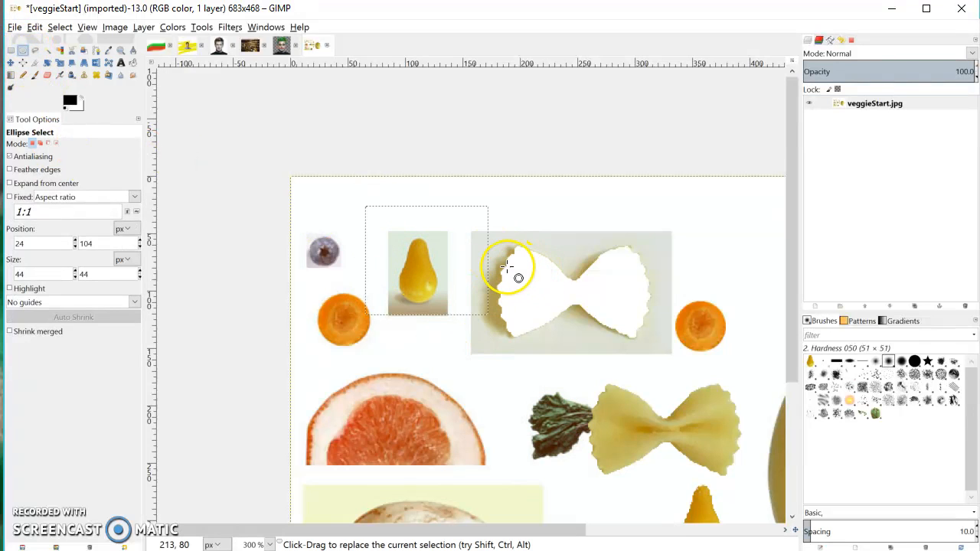
{"action": "left_click", "coordinate": [527, 233], "text": "shift"}
{"action": "left_click_drag", "start_coordinate": [527, 233], "coordinate": [435, 292]}
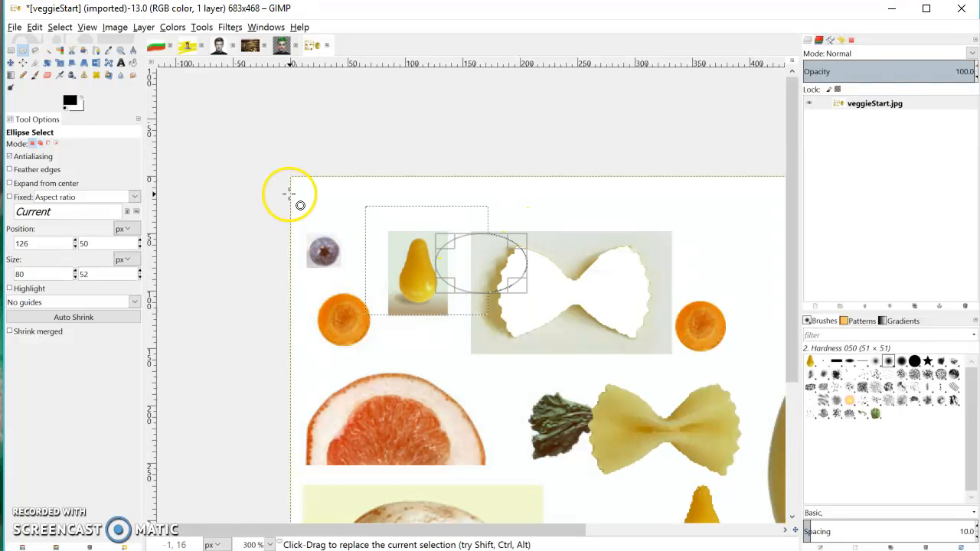
Step: Subtract a curved freehand area from the selection's lower edge with Free Select, and the yellow pear with Fuzzy Select
{"action": "left_click", "coordinate": [35, 50]}
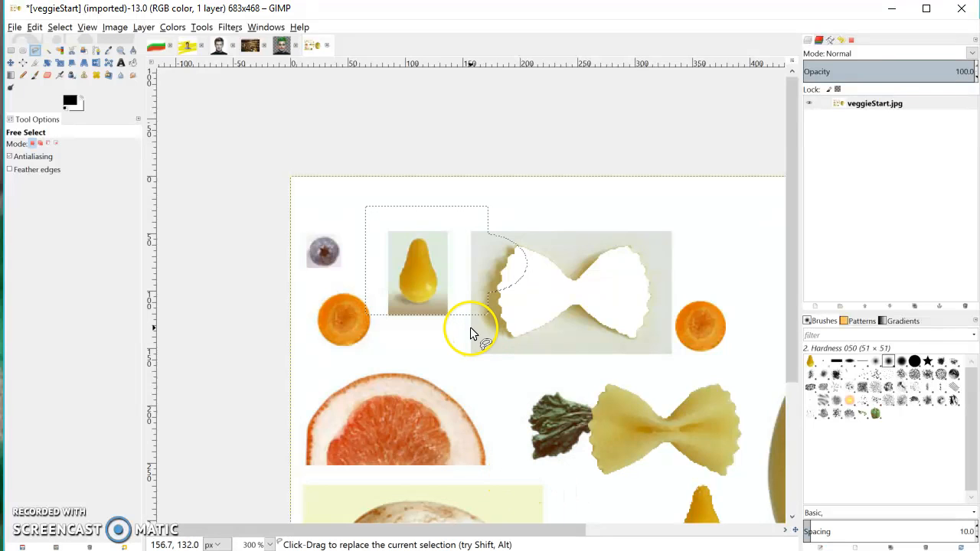
{"action": "key", "text": "ctrl"}
{"action": "mouse_move", "coordinate": [454, 299]}
{"action": "left_mouse_down"}
{"action": "mouse_move", "coordinate": [395, 307]}
{"action": "mouse_move", "coordinate": [393, 340]}
{"action": "mouse_move", "coordinate": [489, 358]}
{"action": "left_mouse_up"}
{"action": "double_click", "coordinate": [489, 359]}
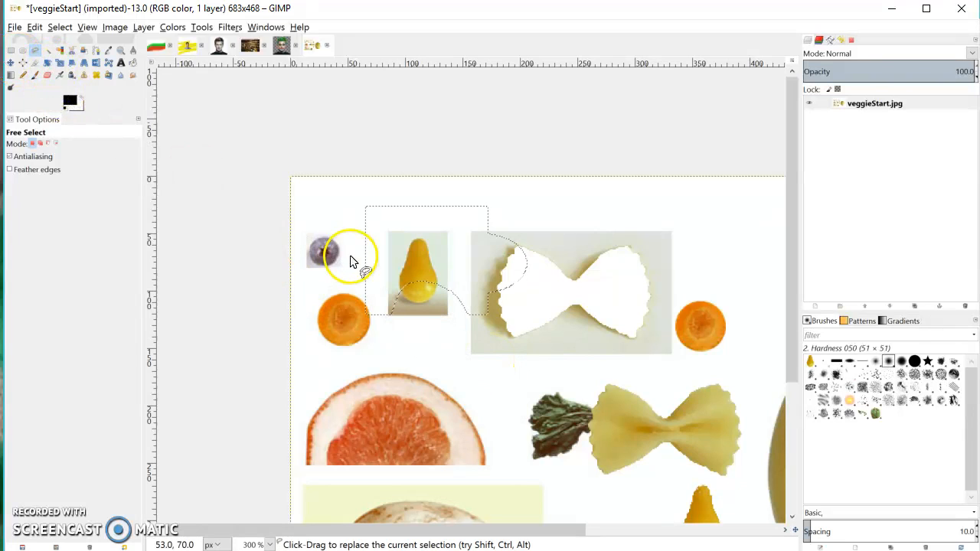
{"action": "left_click", "coordinate": [47, 50]}
{"action": "left_click_drag", "start_coordinate": [417, 263], "coordinate": [414, 288]}
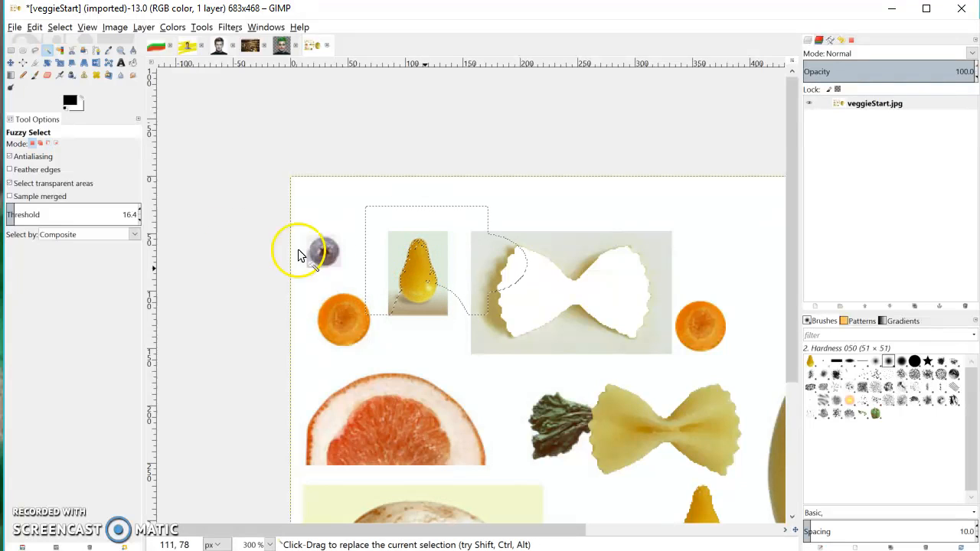
Step: Turn on Quick Mask and round off the selection's left corners with a black Hardness 050 paintbrush at size 40.34
{"action": "left_click", "coordinate": [60, 27]}
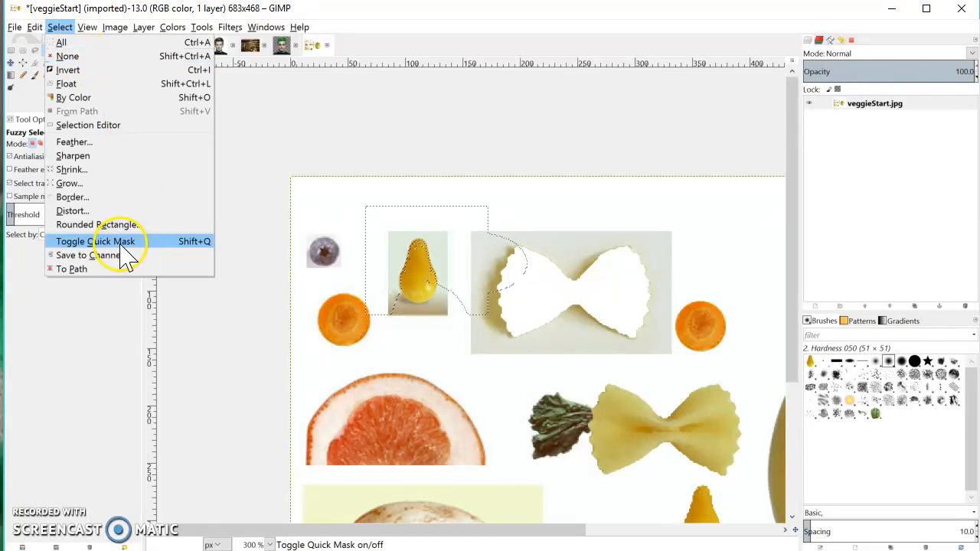
{"action": "left_click", "coordinate": [96, 241]}
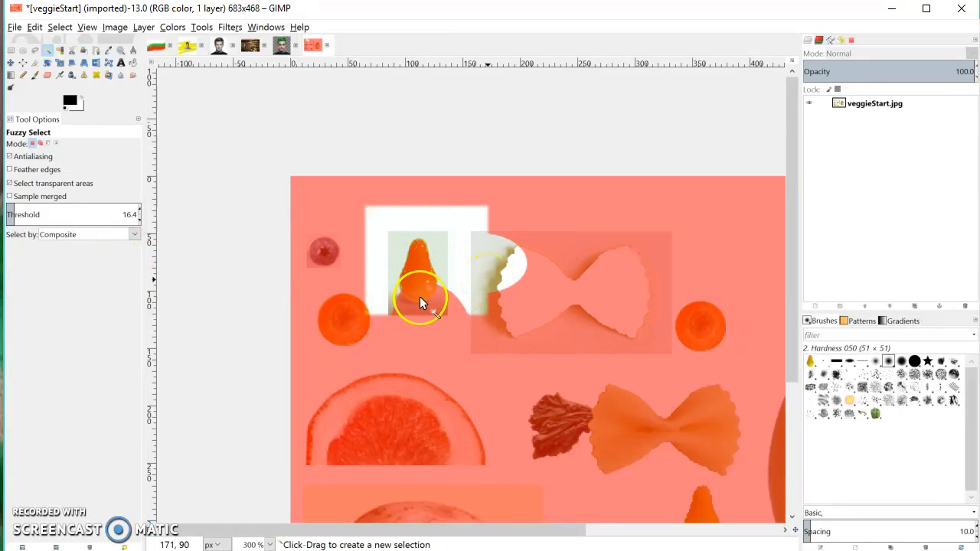
{"action": "left_click", "coordinate": [35, 75]}
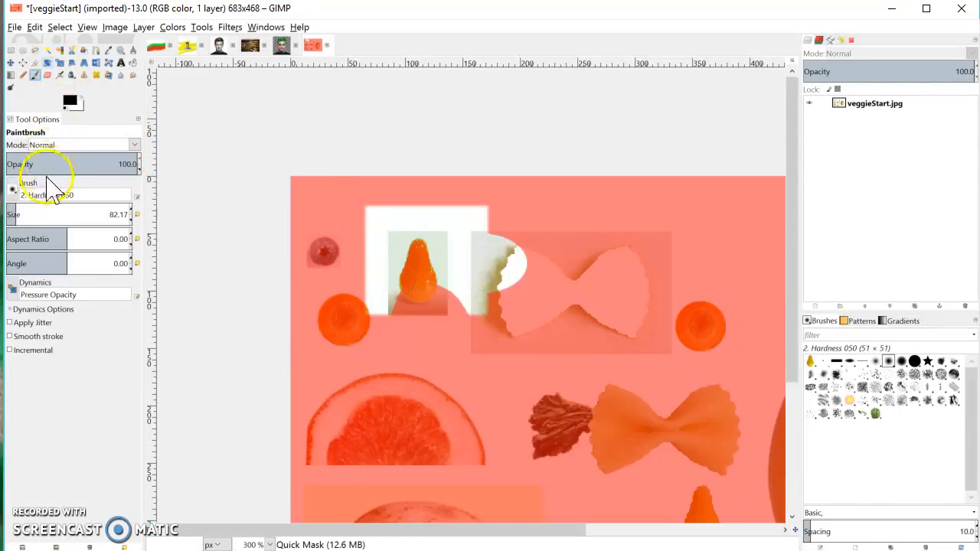
{"action": "left_click_drag", "start_coordinate": [11, 218], "coordinate": [5, 216]}
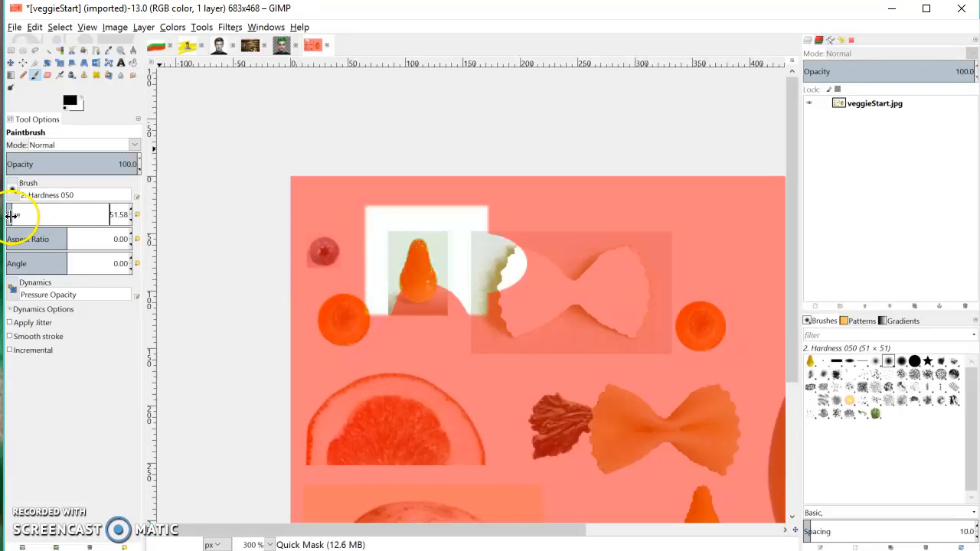
{"action": "left_click_drag", "start_coordinate": [9, 215], "coordinate": [6, 216]}
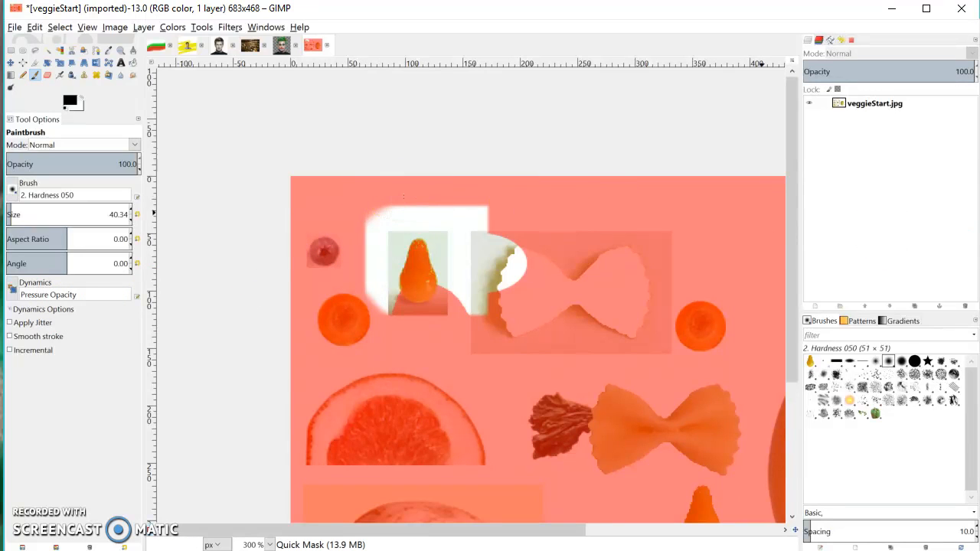
Step: Stamp a star out of the selection to the upper right of the pear with the Star brush, and turn off Quick Mask
{"action": "left_click", "coordinate": [927, 361]}
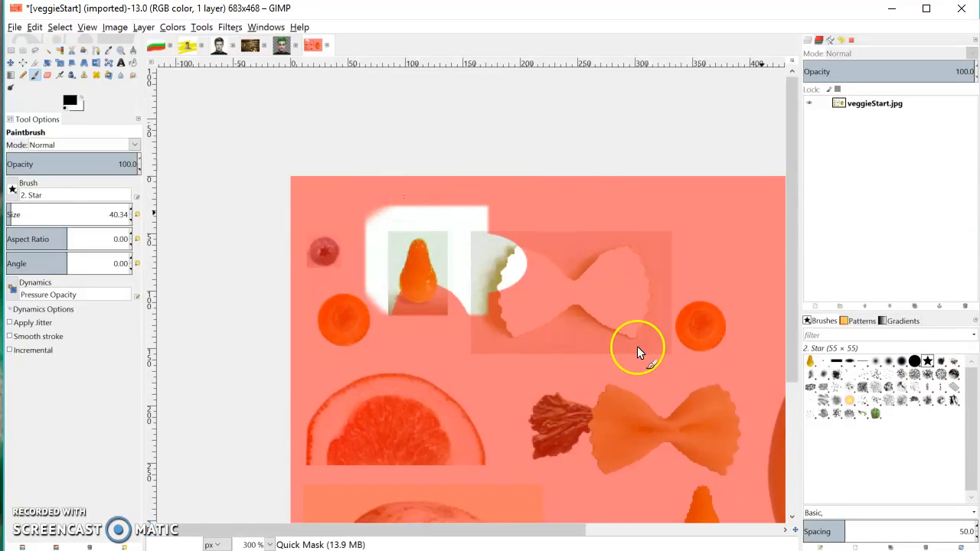
{"action": "left_click", "coordinate": [451, 232]}
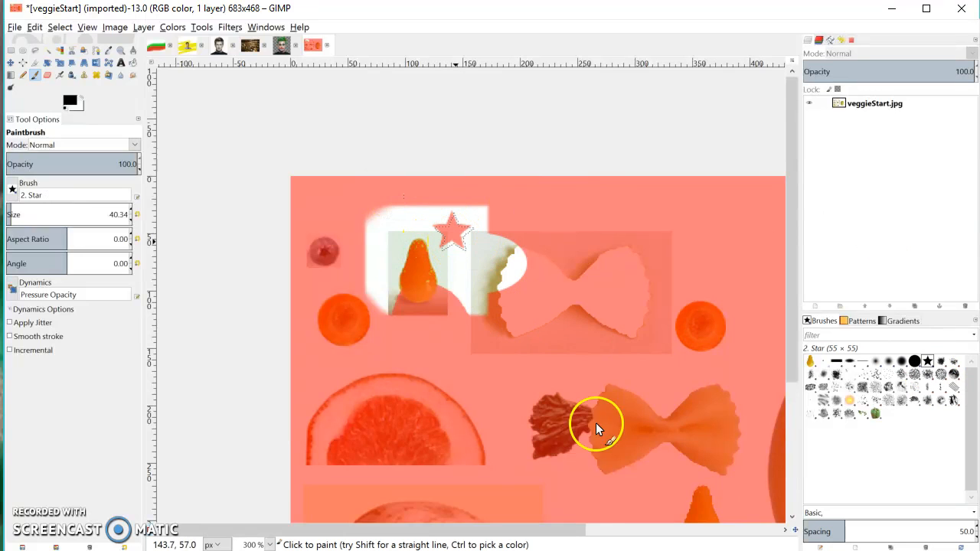
{"action": "left_click", "coordinate": [60, 27]}
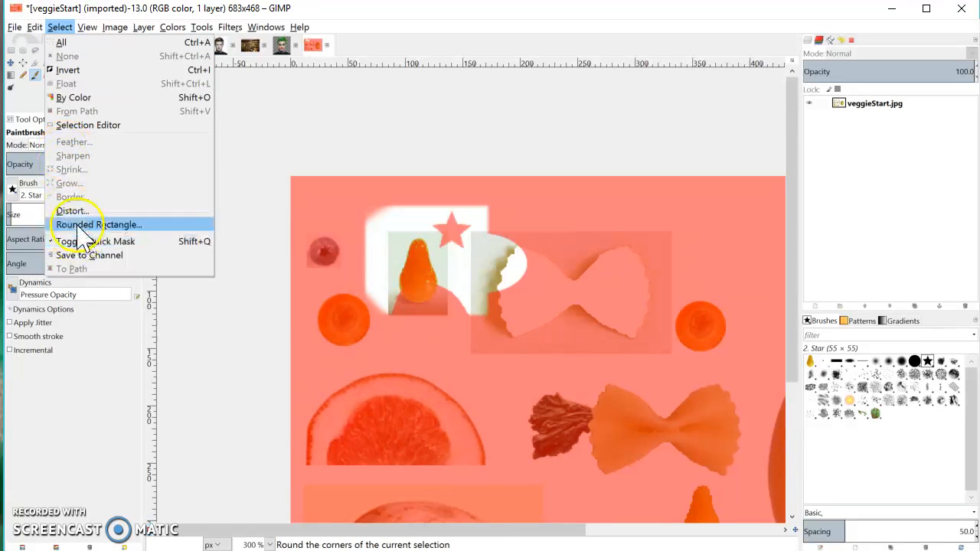
{"action": "left_click", "coordinate": [90, 241]}
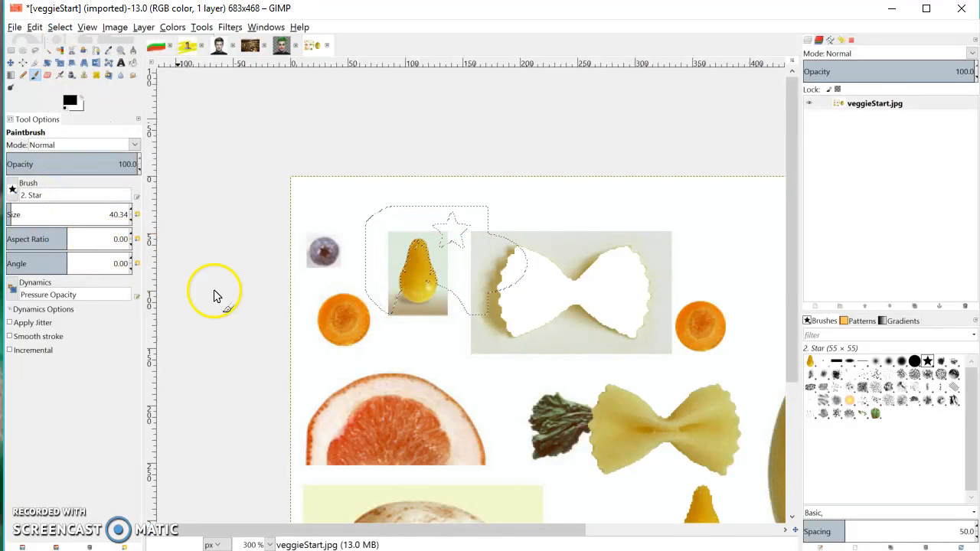